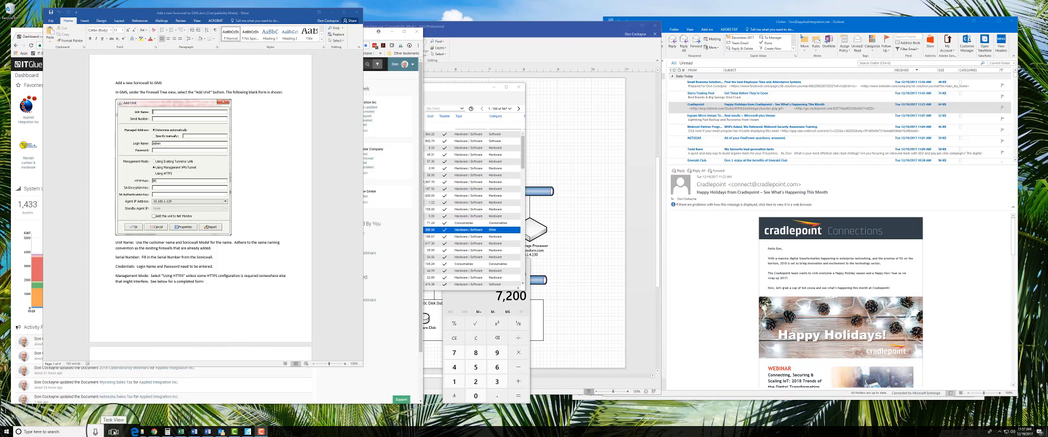
Show the Task View overview of all open windows from the taskbar
click(113, 431)
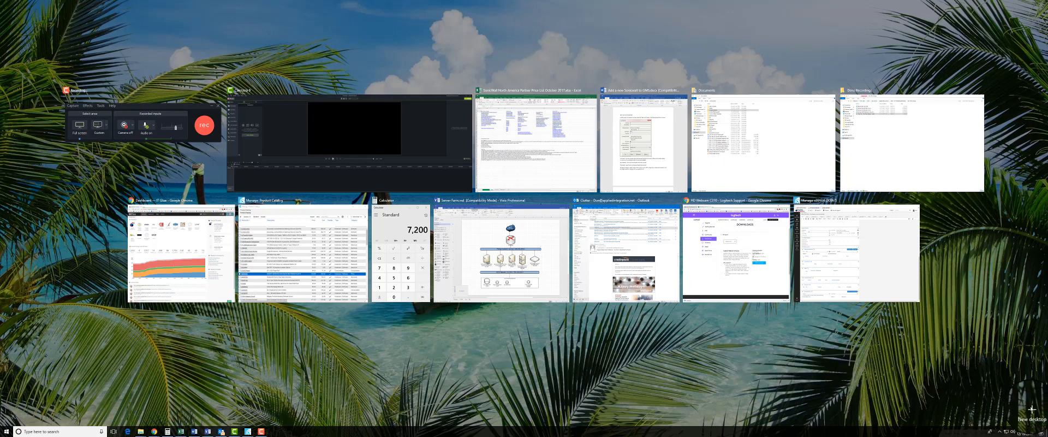
Add Desktop 2, switch to it, and place Calculator in its upper-left corner
click(1032, 410)
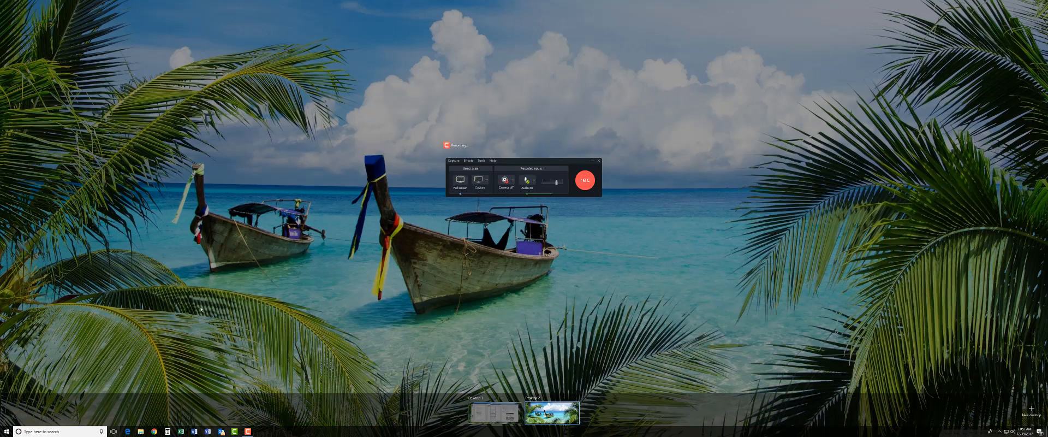
click(168, 431)
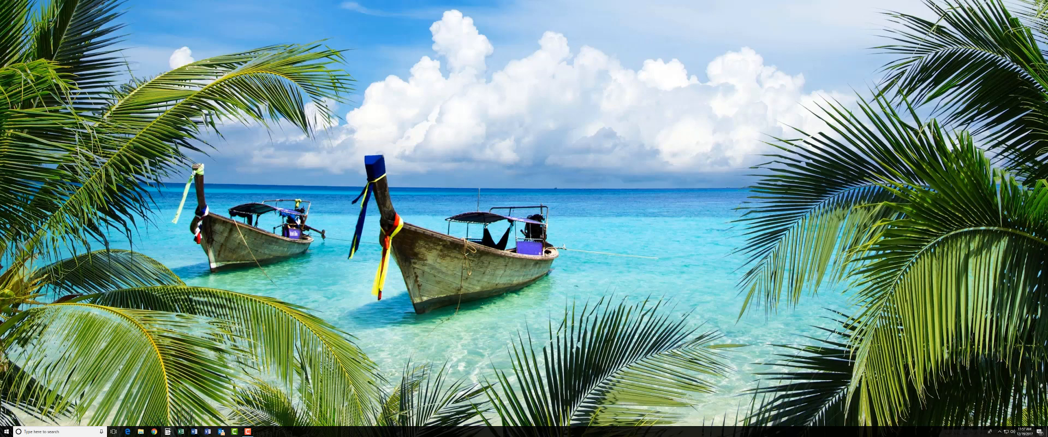
drag(496, 274, 277, 122)
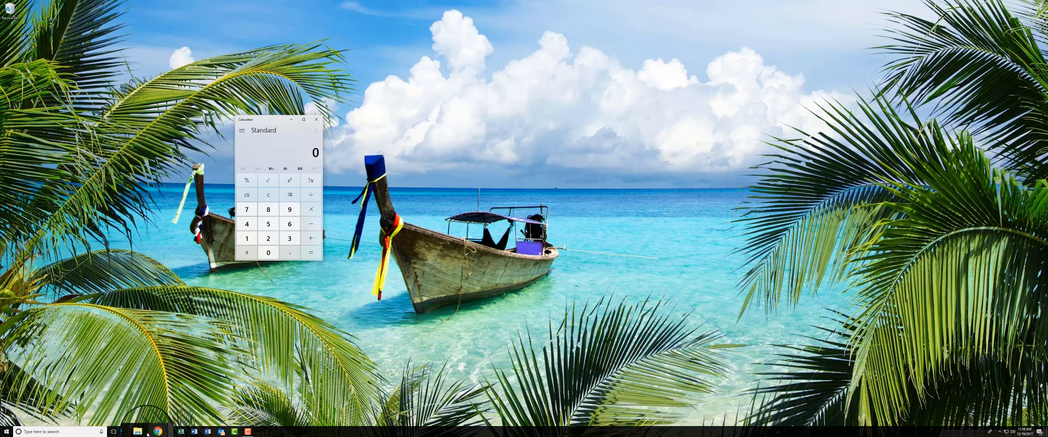
Alternate between Desktop 2 (Calculator only) and Desktop 1 three times, finishing on Desktop 1
click(114, 429)
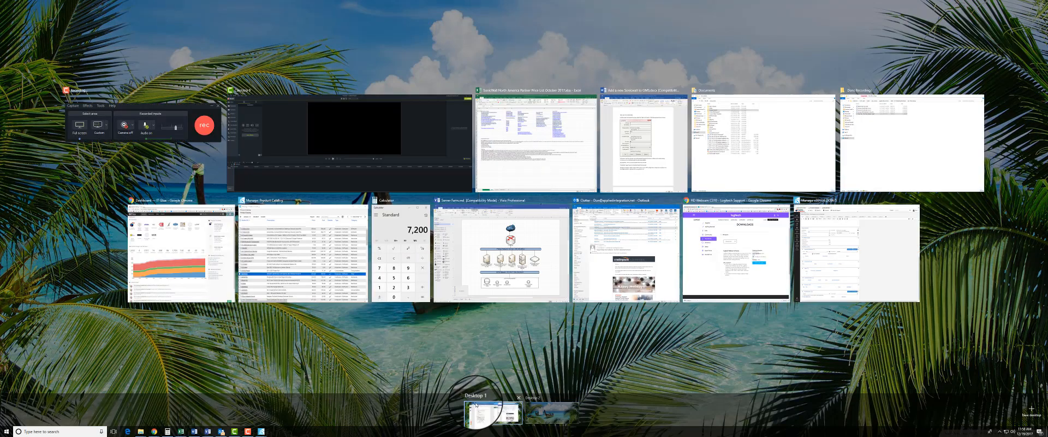
click(537, 414)
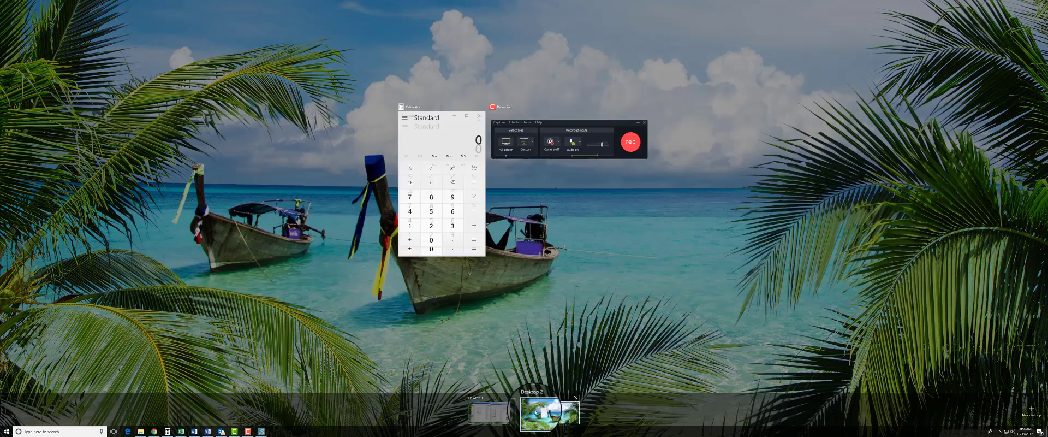
click(489, 412)
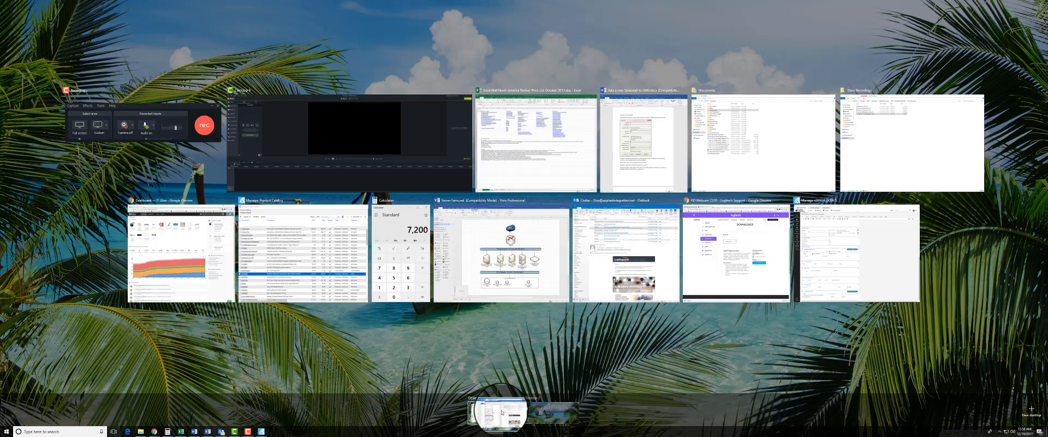
click(541, 412)
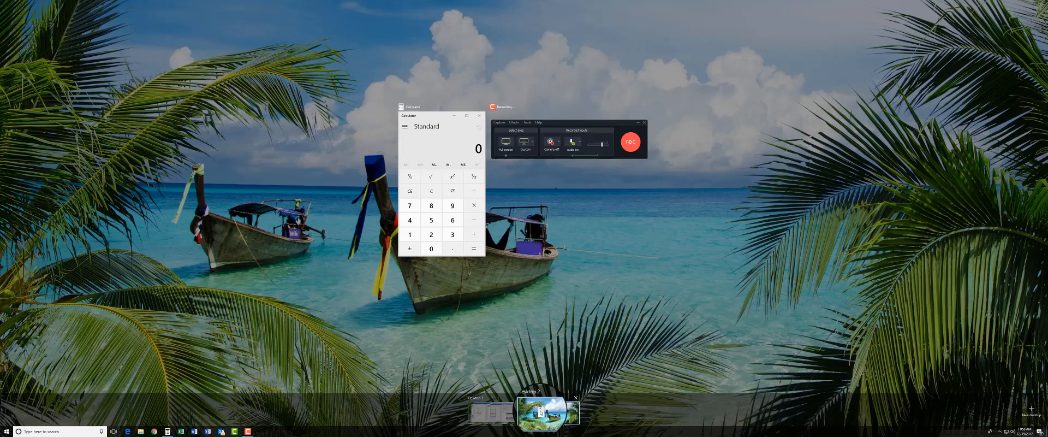
click(495, 411)
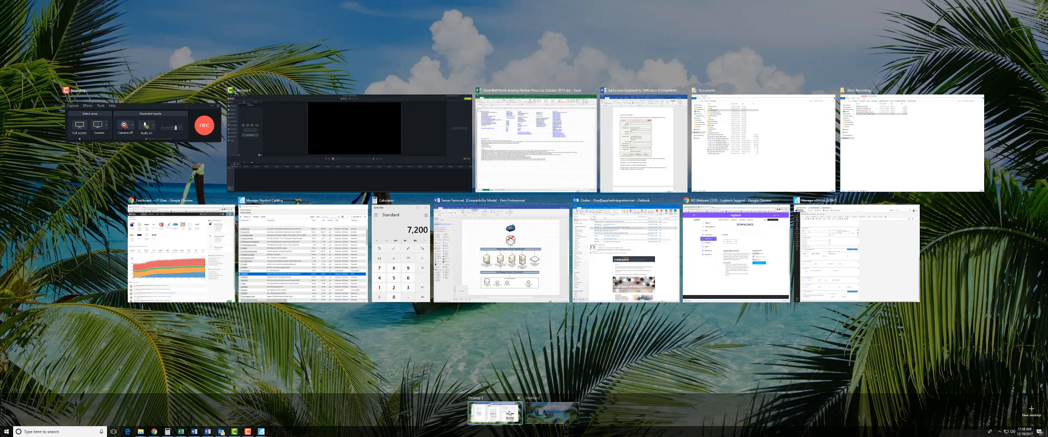
click(551, 412)
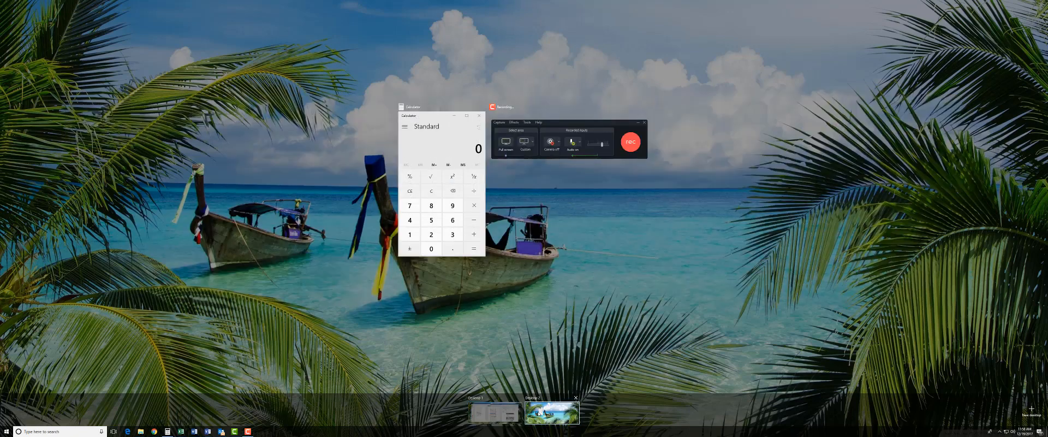
click(494, 412)
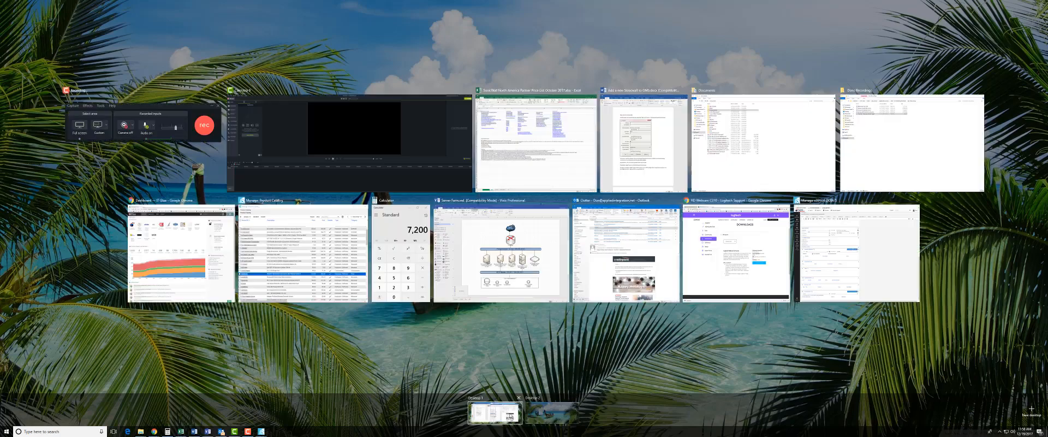